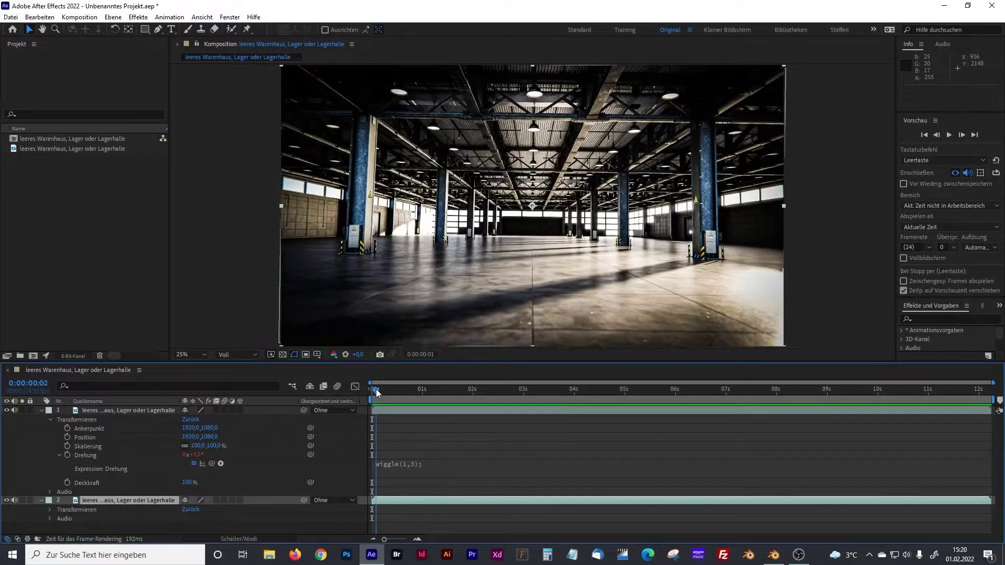
# - Preview the warehouse composition from its start and examine the motion produced by the top layer's rotation wiggle expression
pyautogui.moveTo(373, 390)
pyautogui.mouseDown()
pyautogui.moveTo(421, 390)
pyautogui.moveTo(361, 391)
pyautogui.mouseUp()
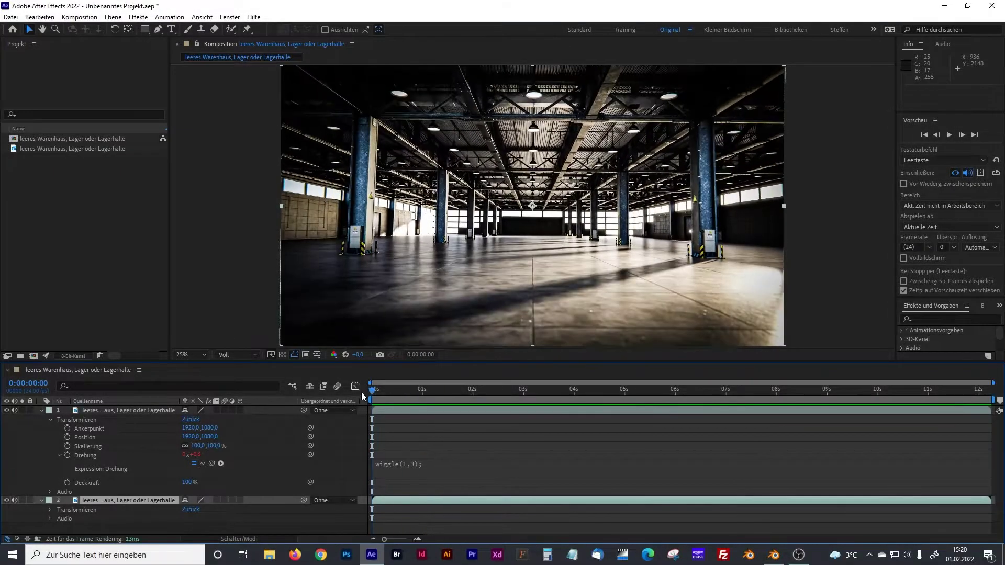
pyautogui.press('space')
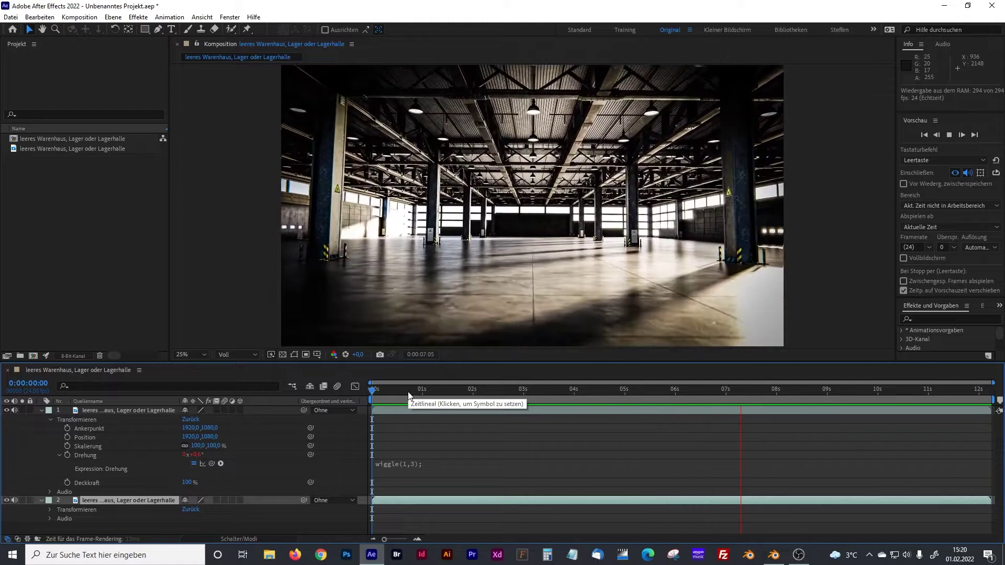
pyautogui.click(405, 391)
pyautogui.moveTo(404, 391); pyautogui.dragTo(402, 392)
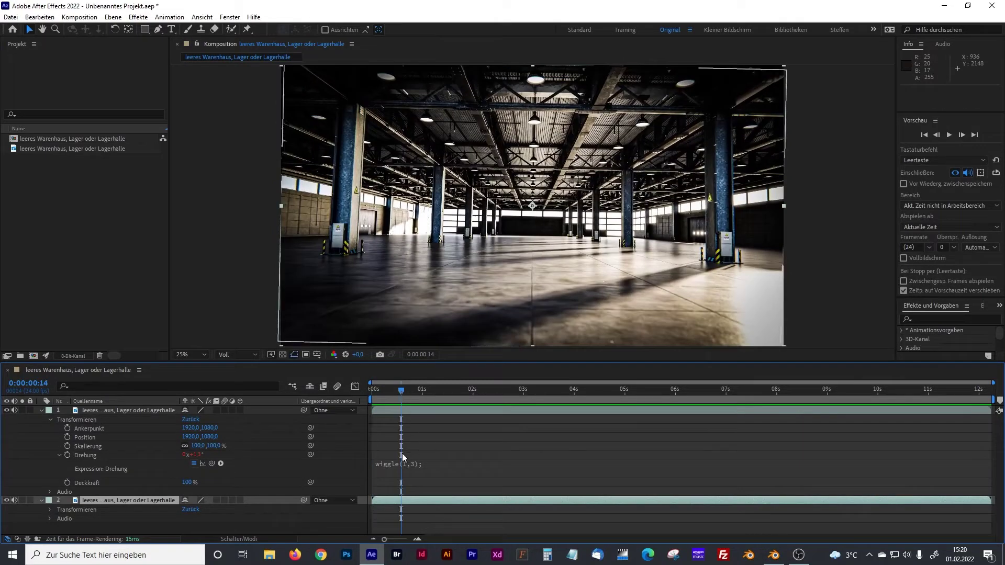
pyautogui.click(403, 464)
pyautogui.click(465, 463)
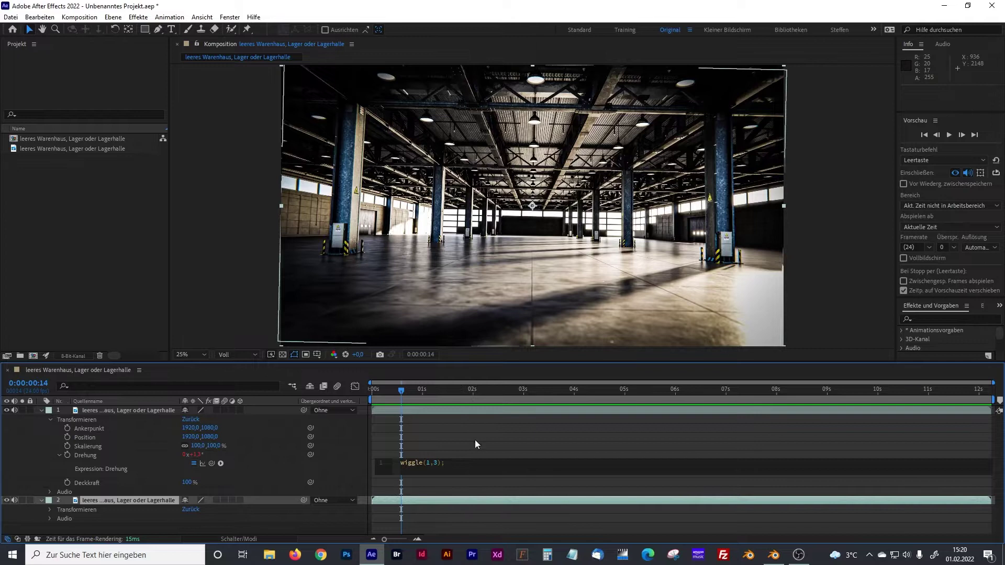
pyautogui.moveTo(402, 392); pyautogui.dragTo(380, 392)
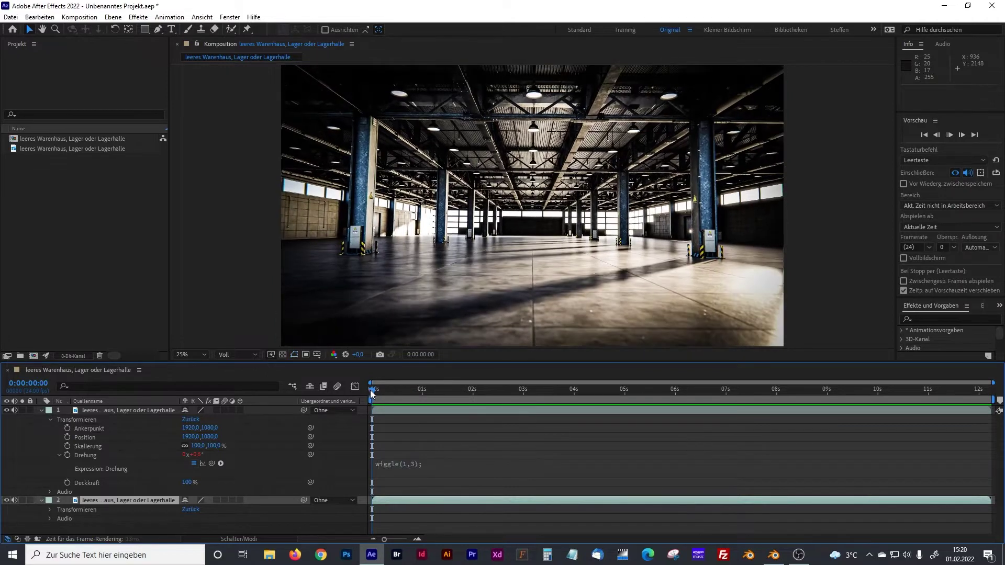
pyautogui.press('space')
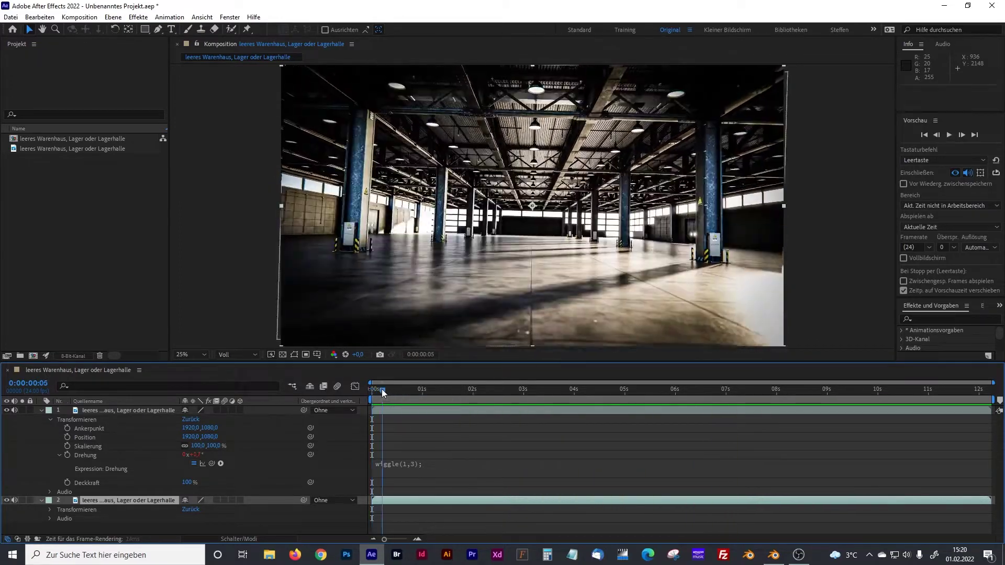
pyautogui.click(405, 389)
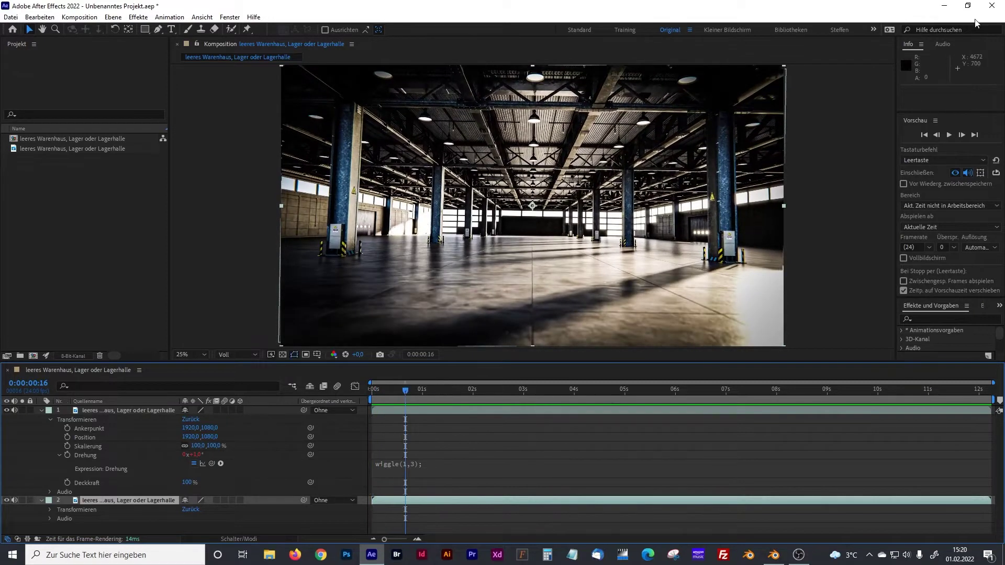
# - Switch to Blender, stop the running playback and show the selected camera's transform values beside the camera view
pyautogui.click(945, 9)
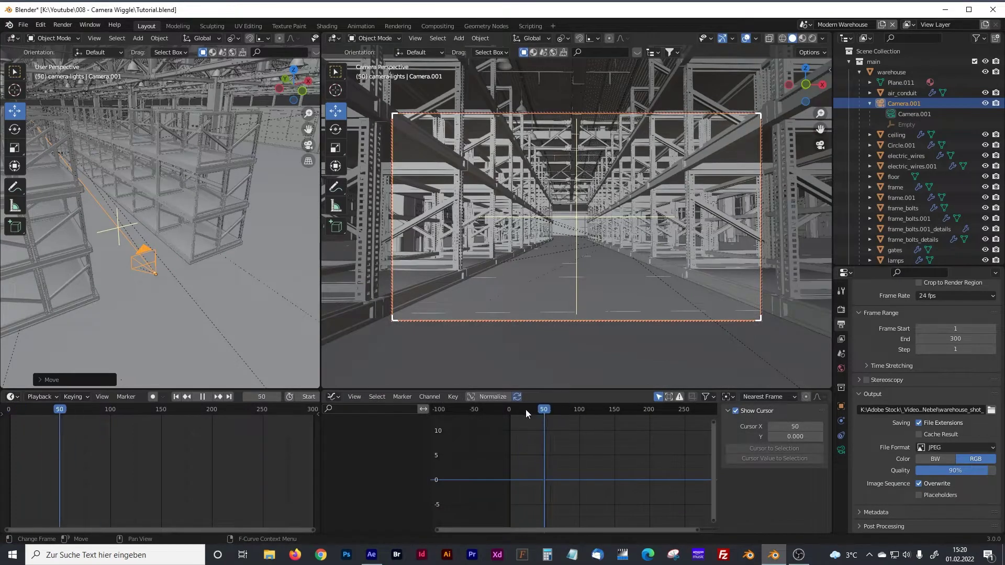
pyautogui.press('Escape')
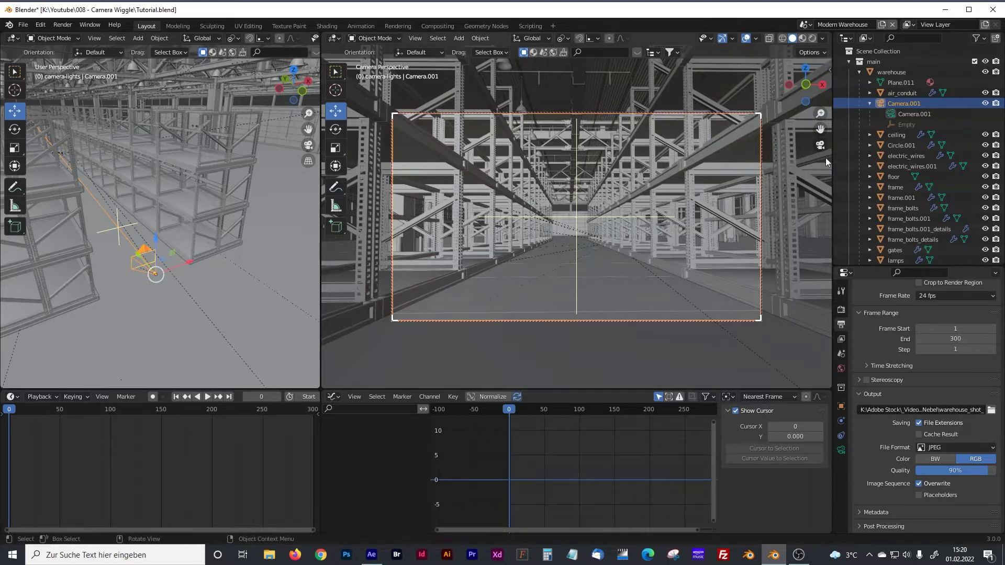
pyautogui.click(830, 71)
pyautogui.click(823, 234)
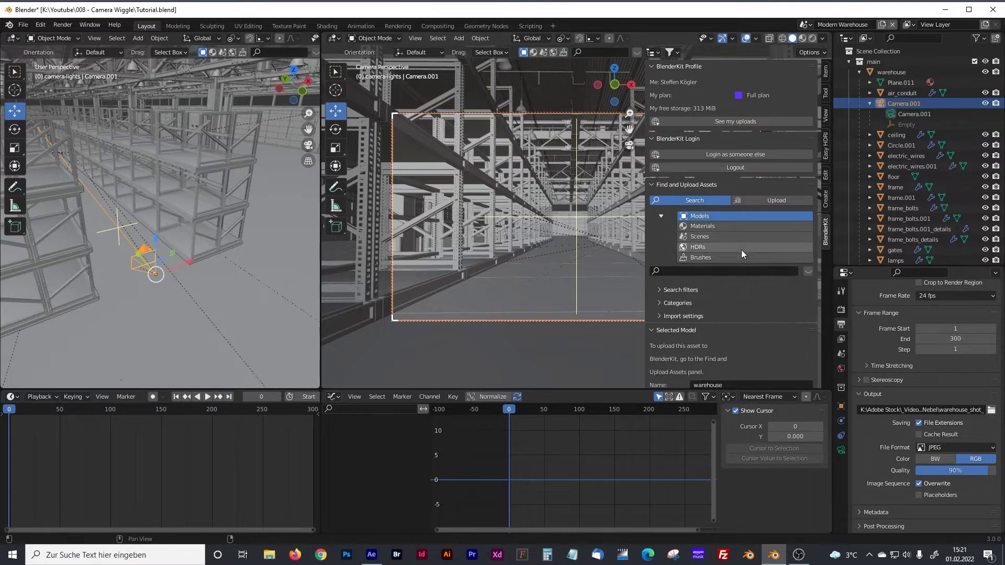
pyautogui.press('n')
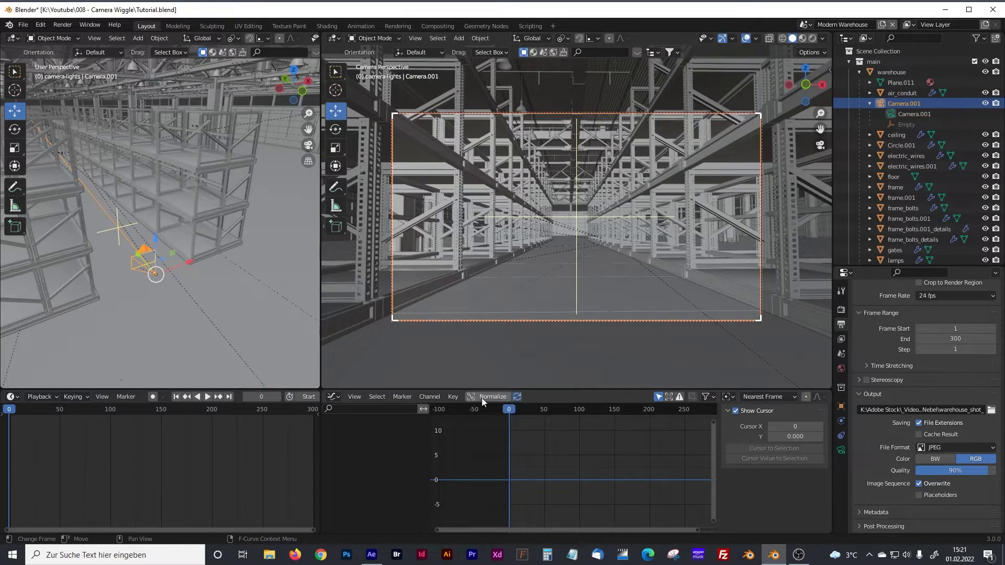
pyautogui.click(828, 72)
pyautogui.click(826, 71)
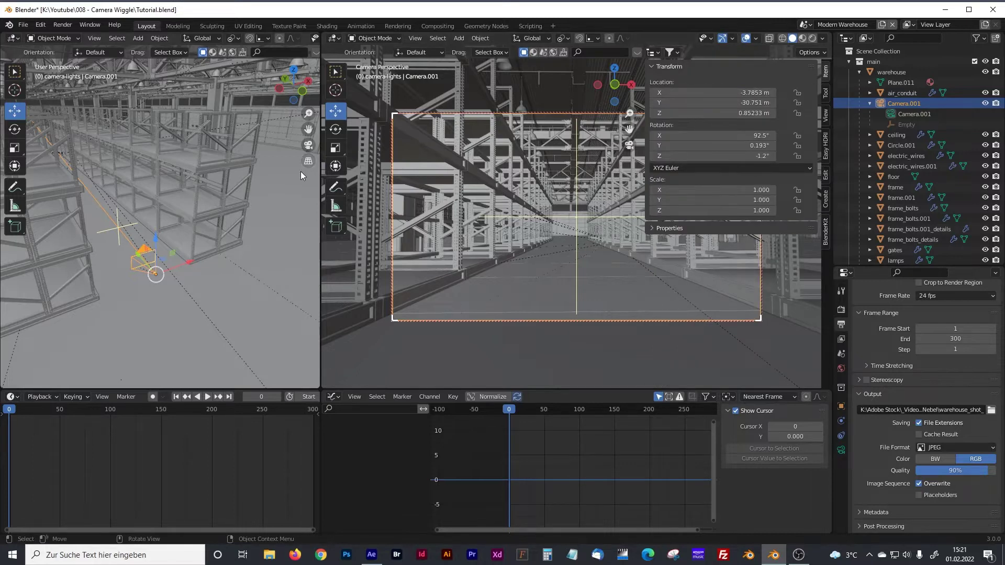
pyautogui.rightClick(723, 95)
pyautogui.click(681, 95)
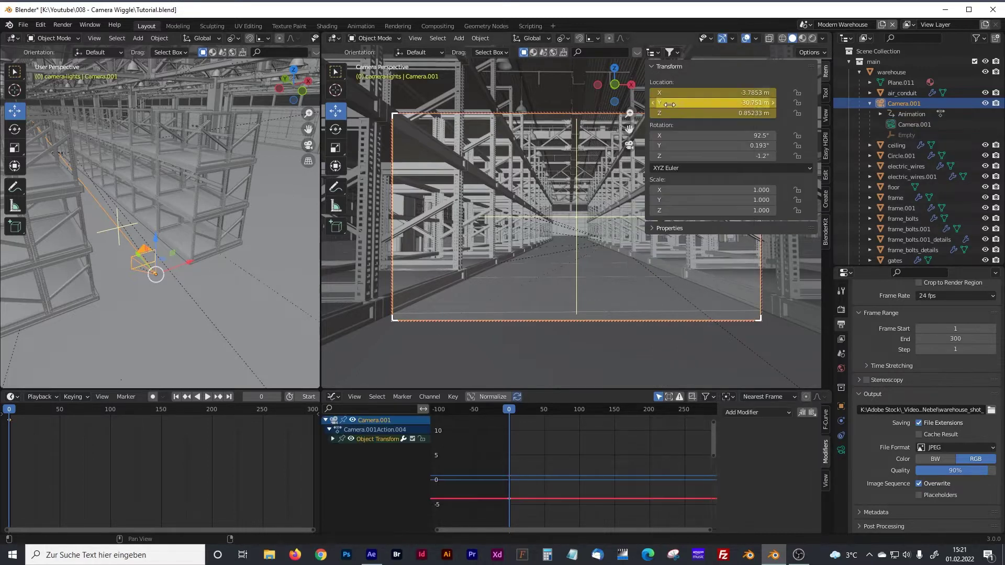
pyautogui.moveTo(148, 258); pyautogui.dragTo(116, 228)
pyautogui.hotkey('ctrl', 'z')
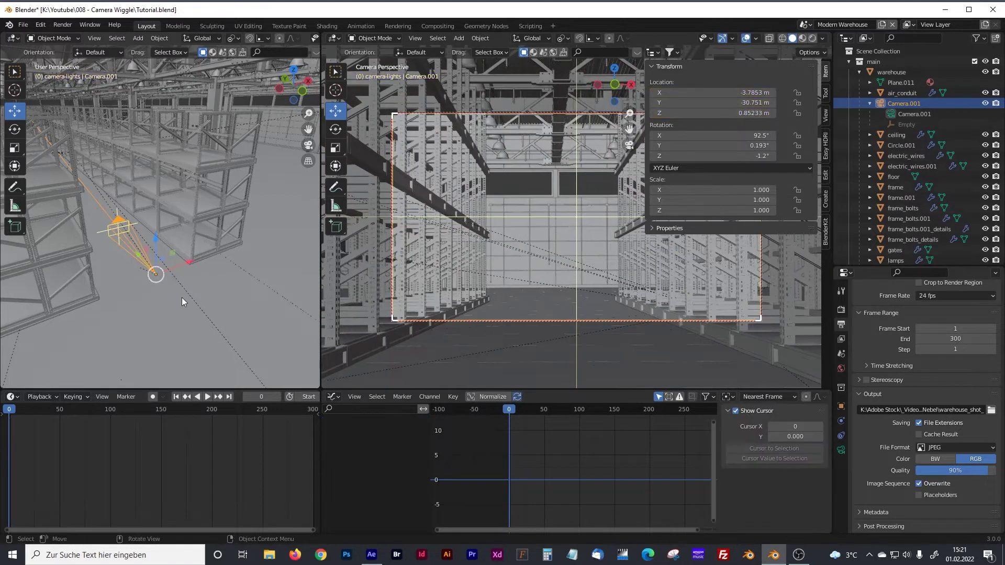
pyautogui.hotkey('ctrl', 'z')
pyautogui.hotkey('ctrl', 'z')
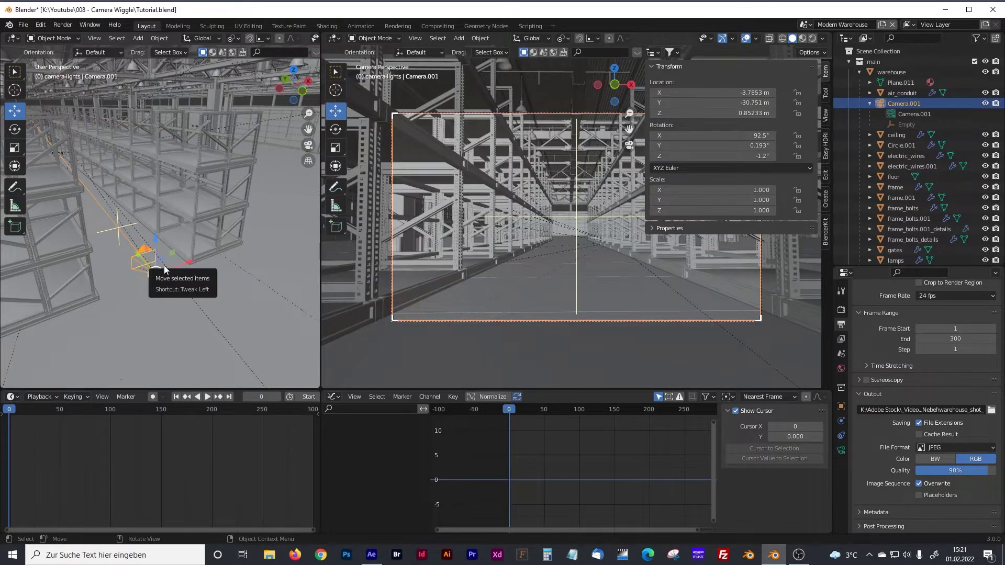
pyautogui.moveTo(164, 270); pyautogui.dragTo(163, 267)
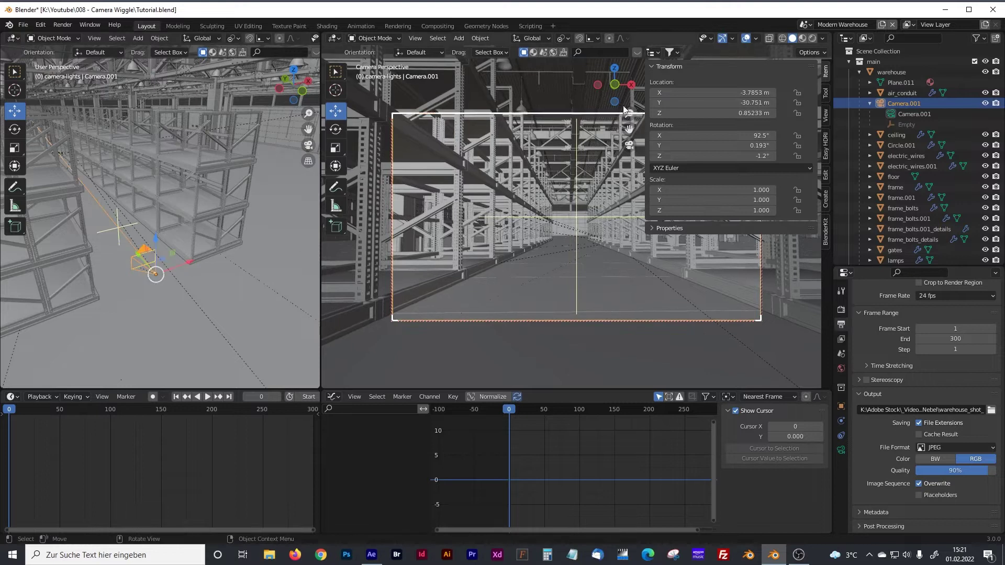
# - Animate the camera's location with keyframes at frames 0 and 300, moving it forward along Y to about -10.5 m at frame 300
pyautogui.rightClick(672, 92)
pyautogui.click(671, 92)
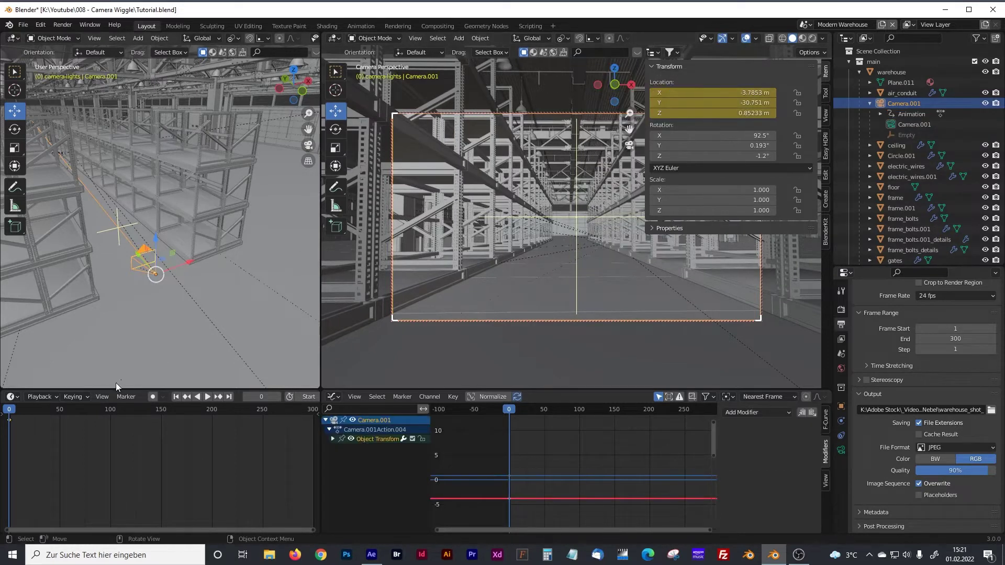
pyautogui.click(231, 397)
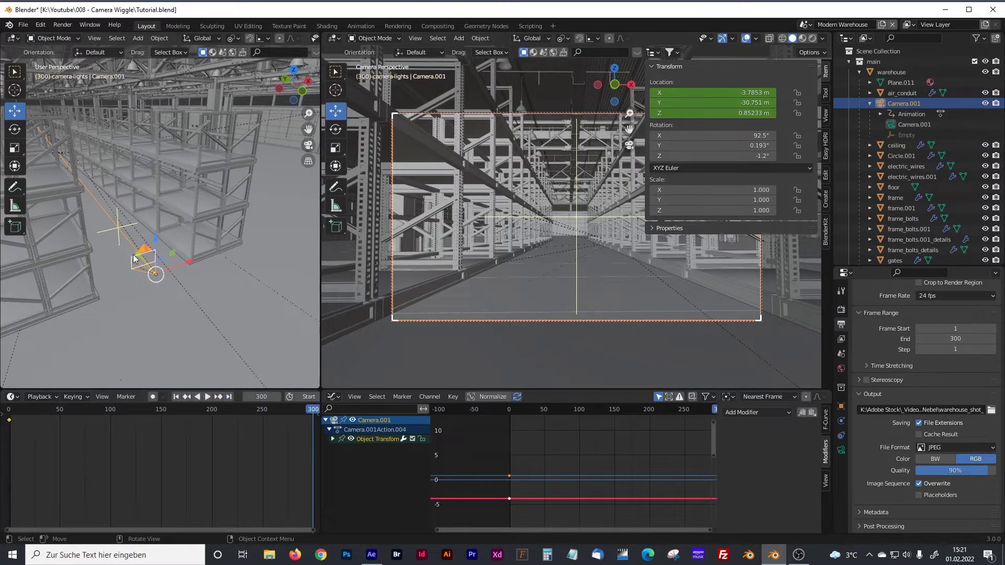
pyautogui.press('g')
pyautogui.press('y')
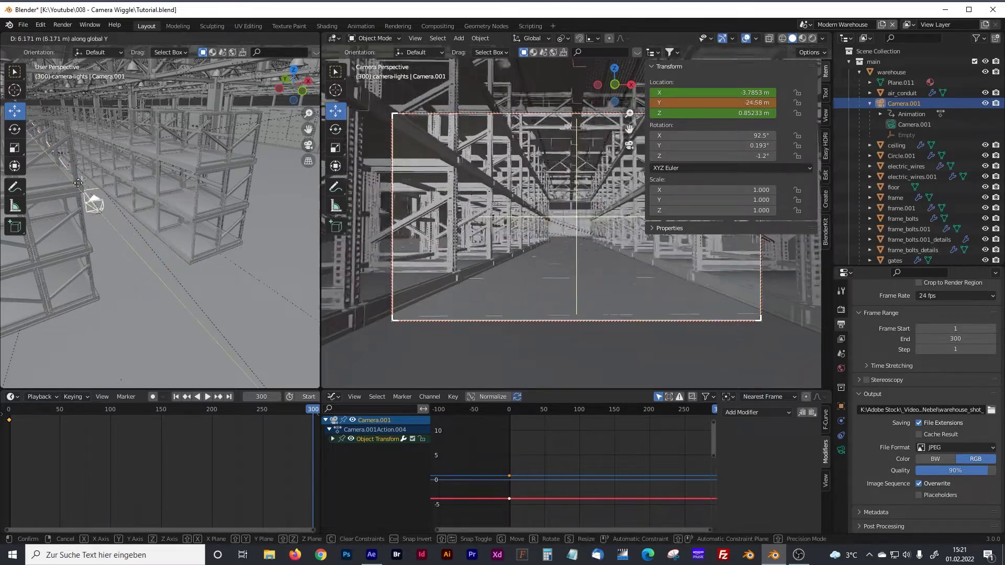
pyautogui.click(55, 157)
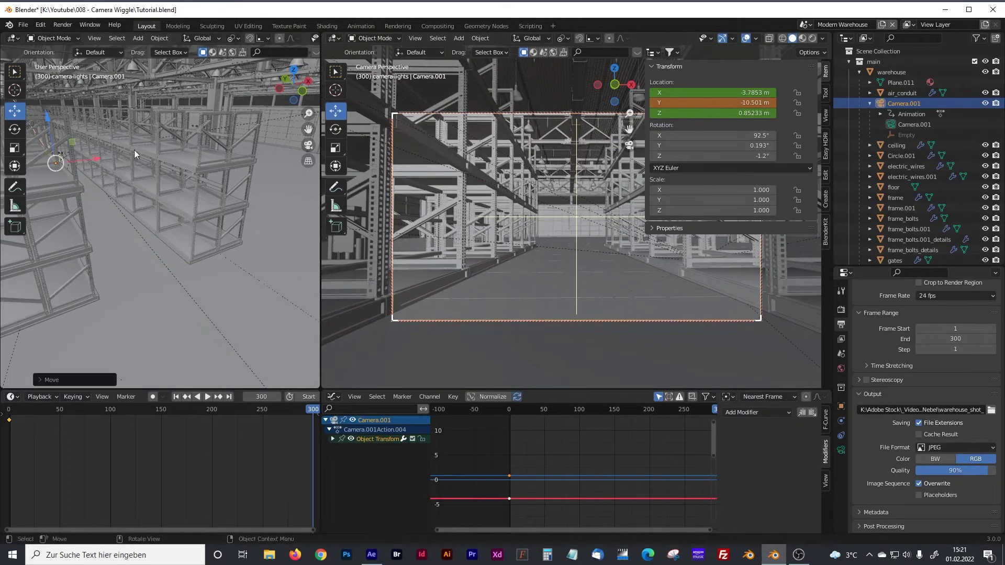
pyautogui.rightClick(731, 103)
pyautogui.click(723, 105)
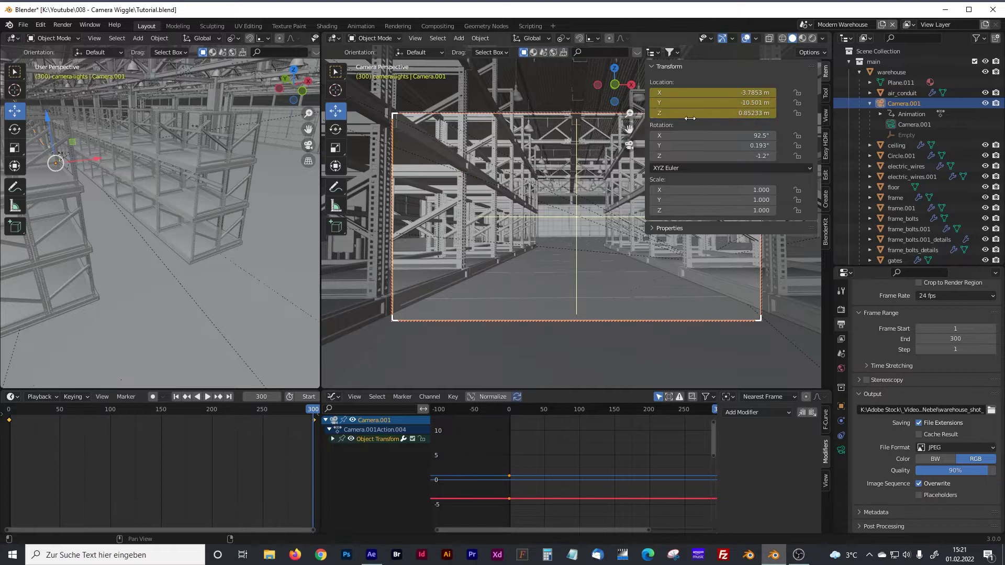
# - Play back the camera animation from the first frame to check the forward move through the warehouse
pyautogui.click(187, 397)
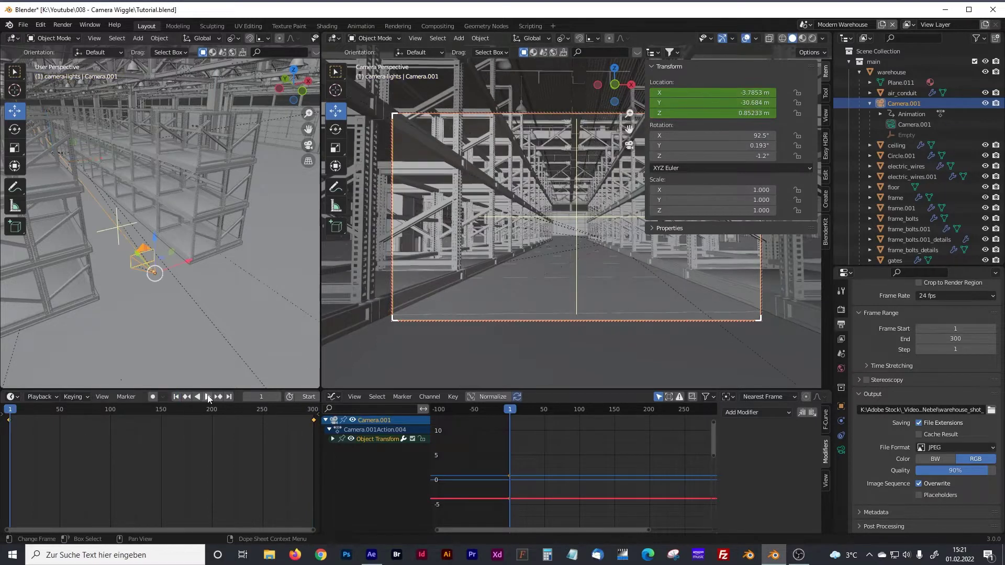
pyautogui.click(208, 397)
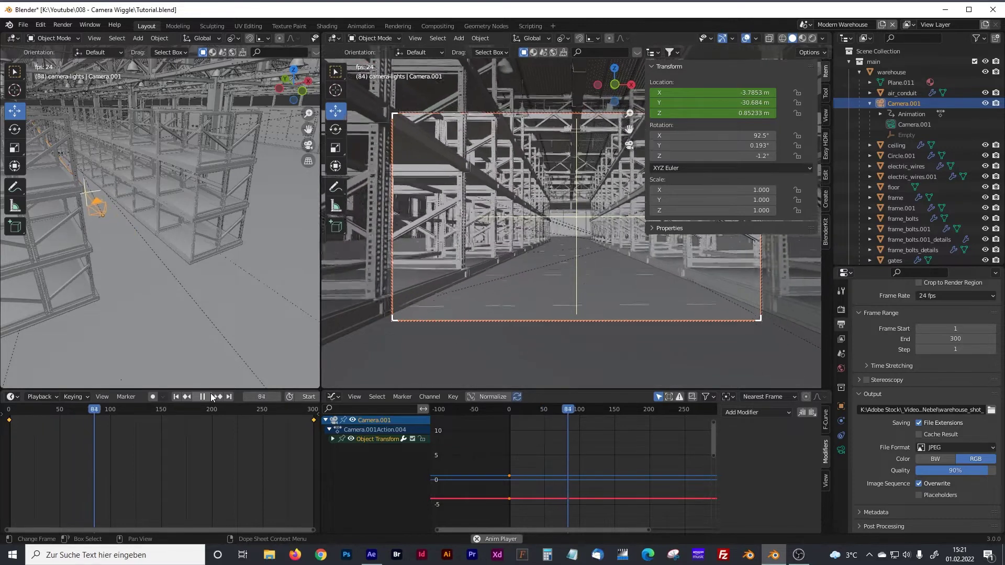
pyautogui.click(204, 397)
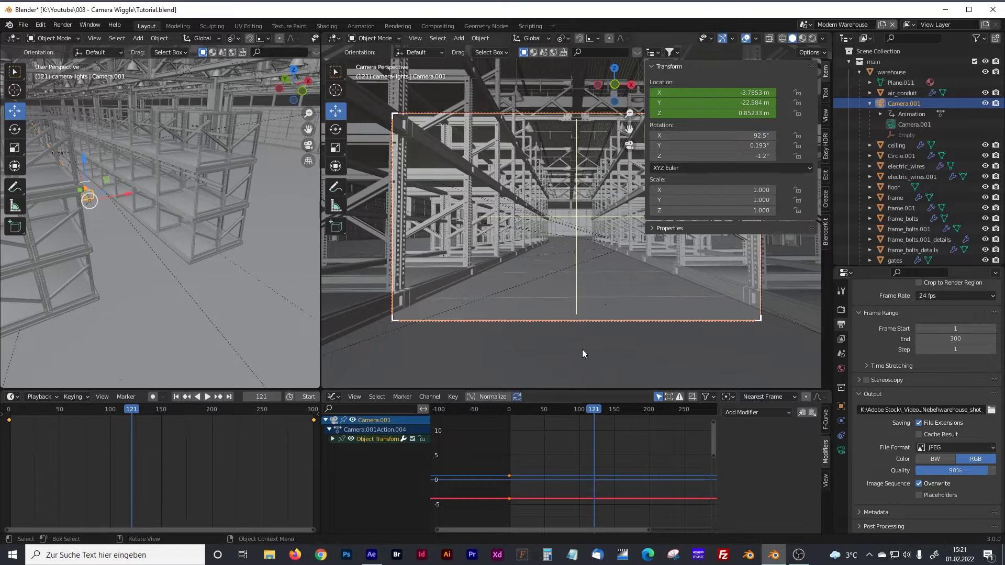
# - Insert keyframes for all of the camera's rotation axes at frame 1 and at frame 300
pyautogui.click(177, 397)
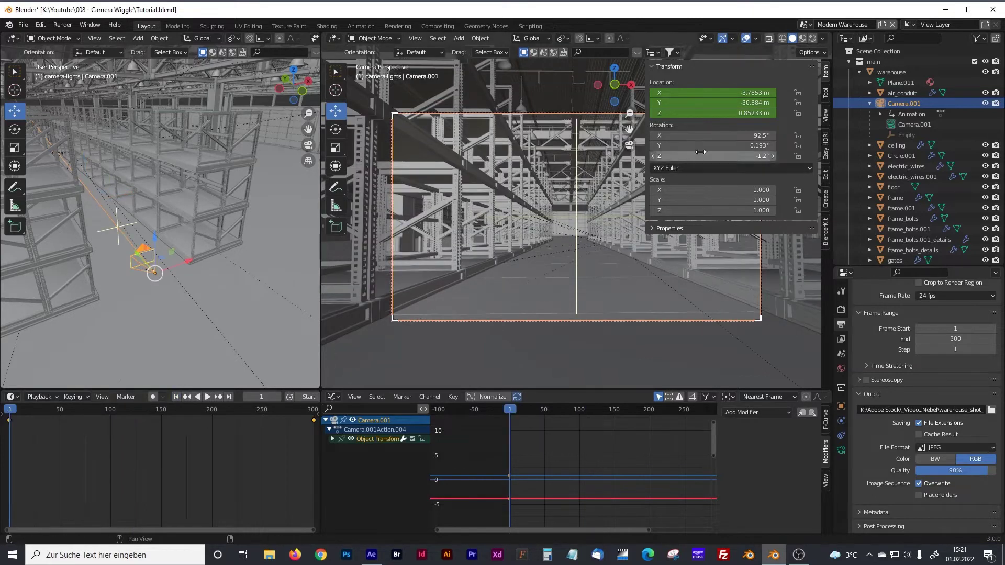
pyautogui.rightClick(702, 136)
pyautogui.click(702, 136)
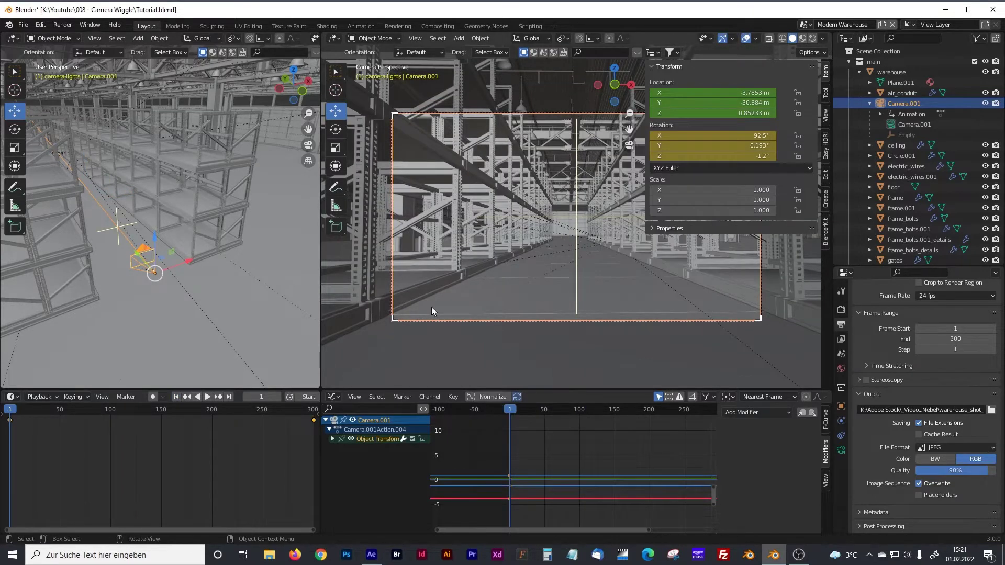
pyautogui.click(229, 397)
pyautogui.rightClick(695, 137)
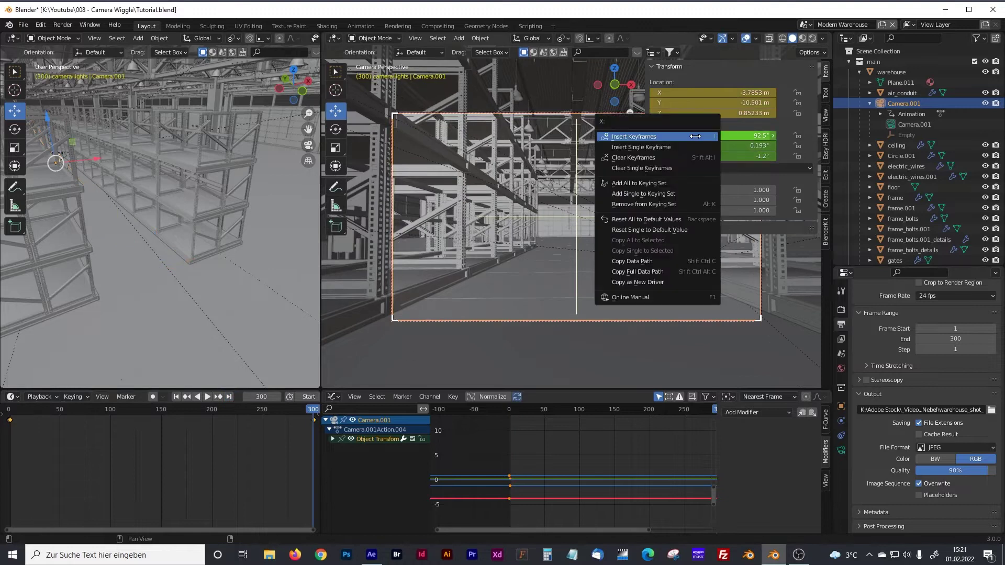
pyautogui.click(672, 136)
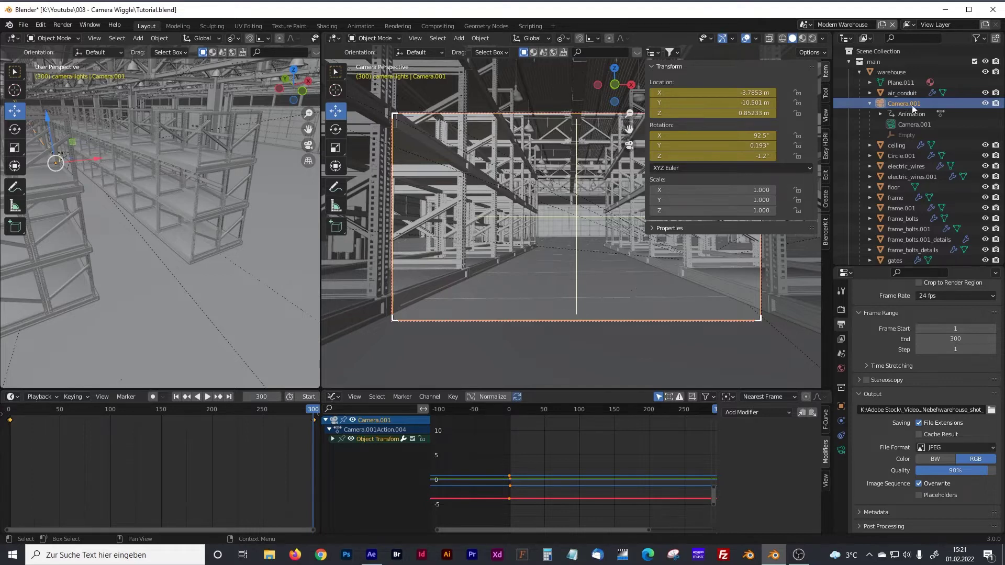
# - Add a Noise modifier to the camera's Z Euler Rotation curve in the Graph Editor and play the animation to check it
pyautogui.click(337, 396)
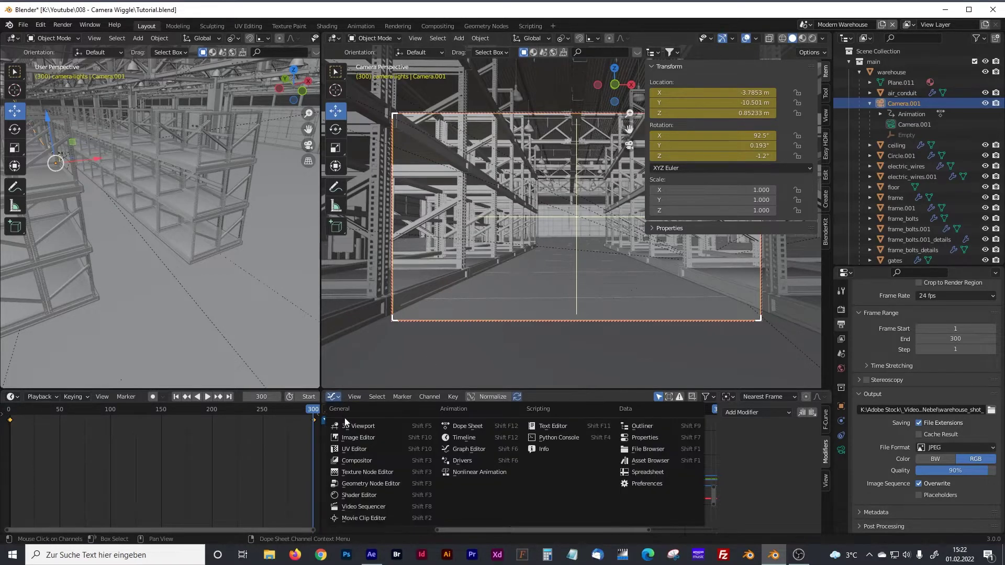
pyautogui.click(463, 451)
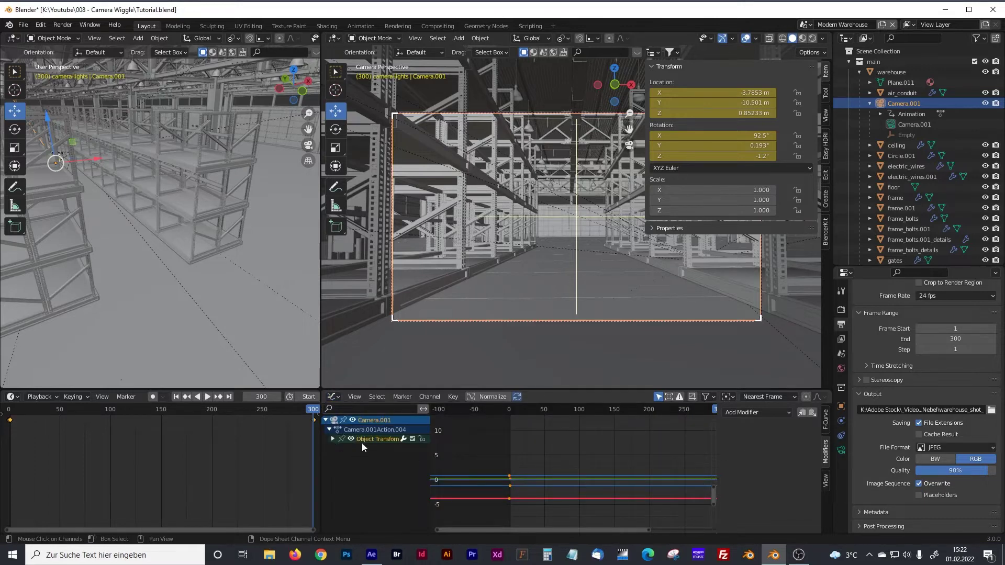
pyautogui.click(333, 440)
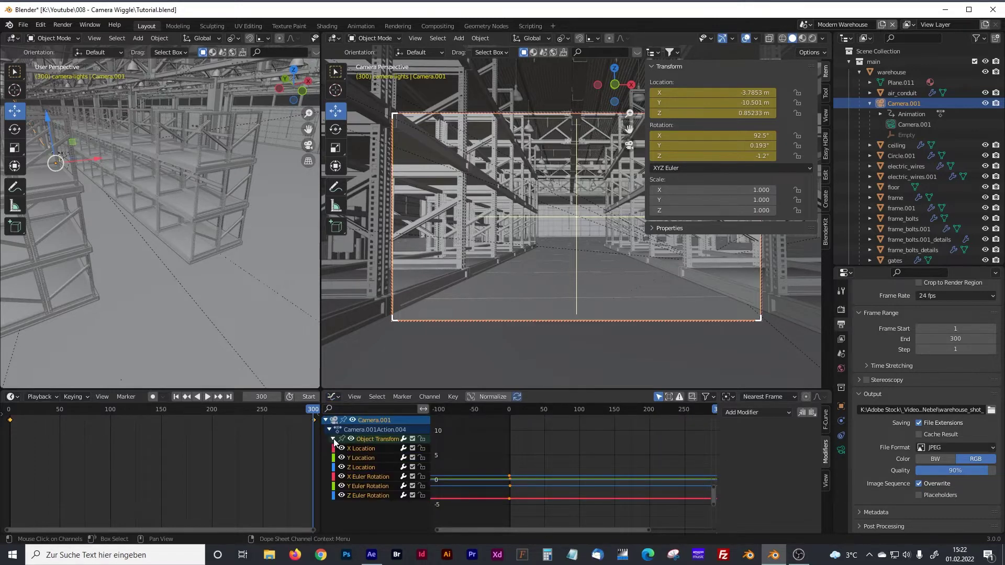
pyautogui.click(357, 496)
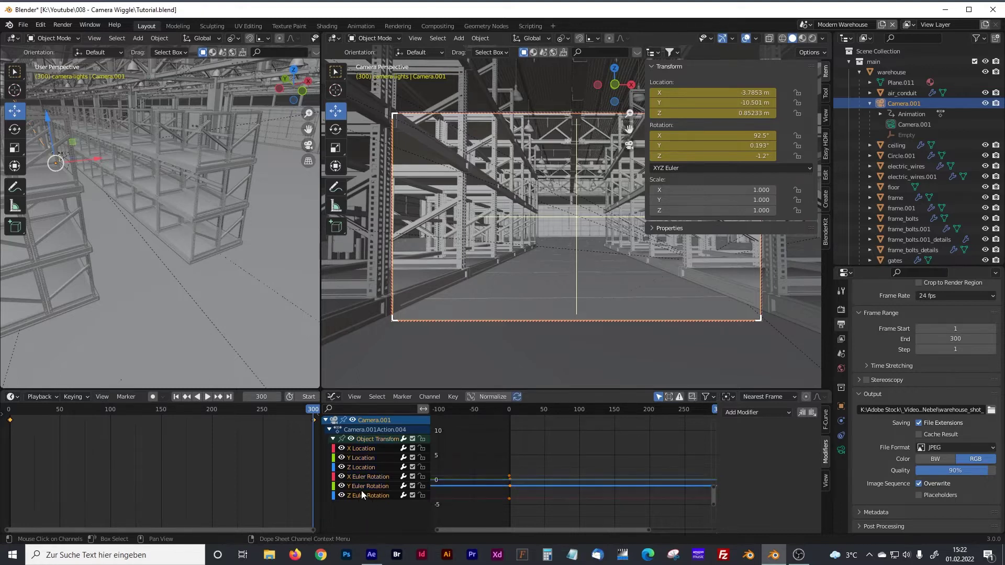
pyautogui.click(754, 411)
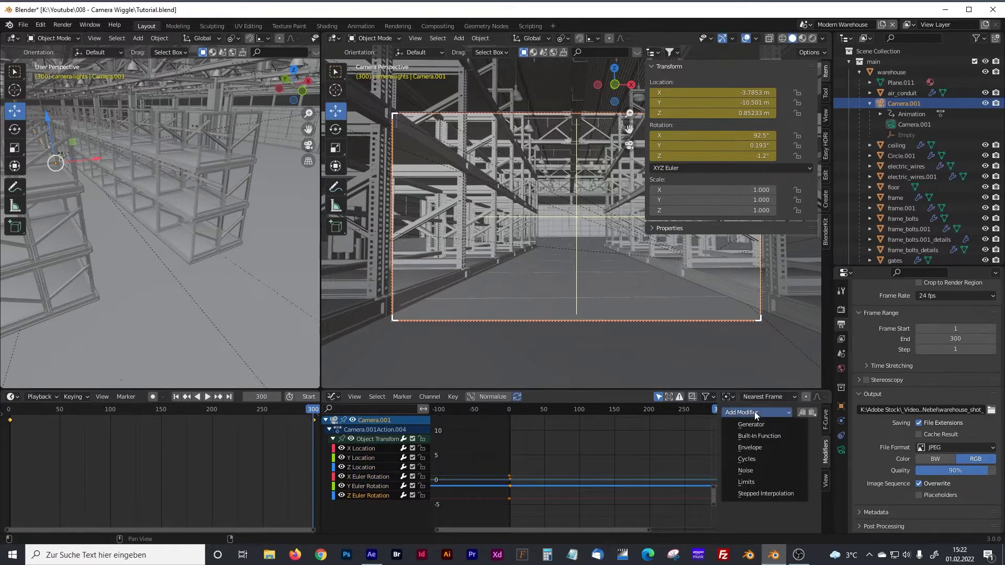
pyautogui.click(747, 471)
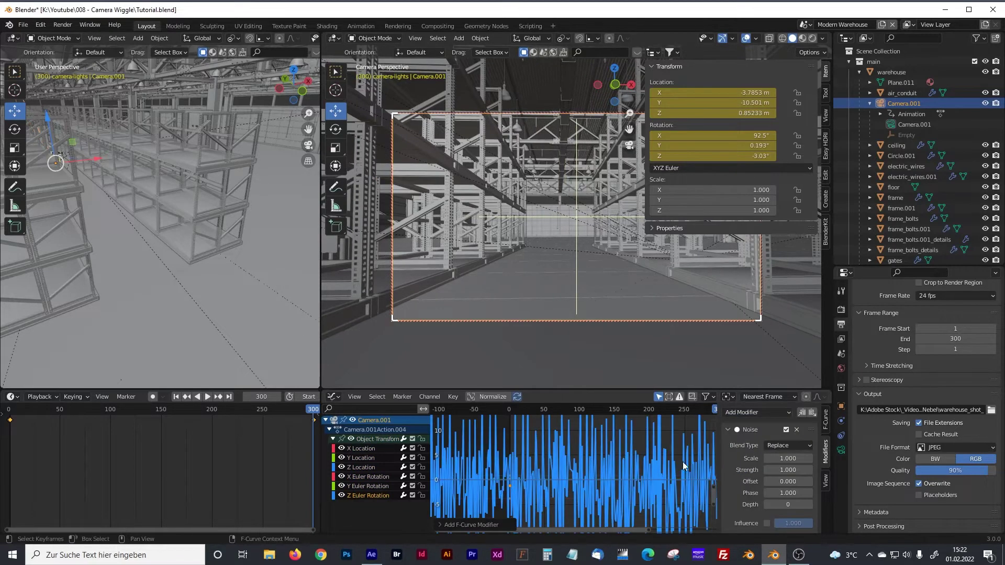
pyautogui.press('space')
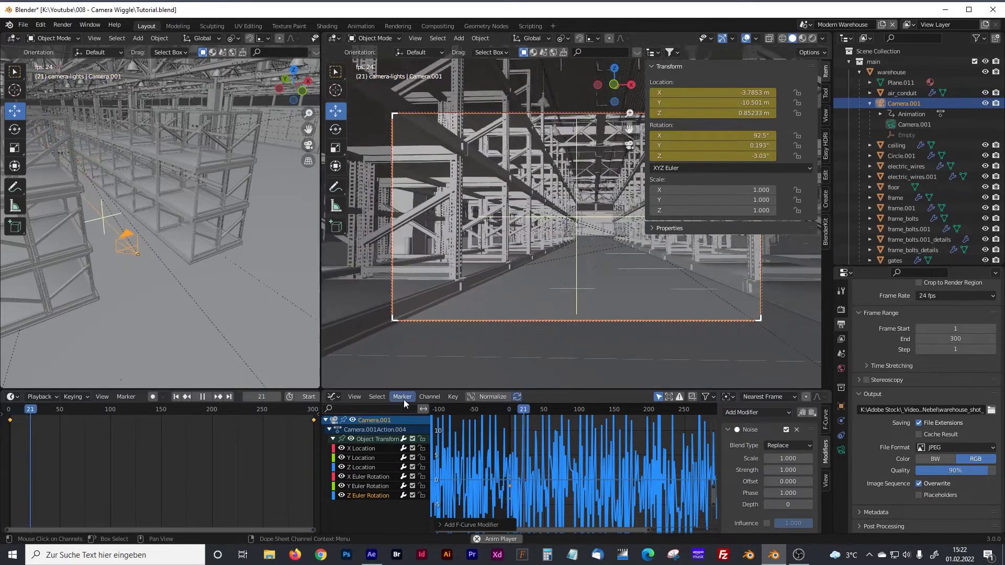
# - Replace the Noise modifier on the Z Euler Rotation curve with one on the camera's Z Location curve and play the animation to check it
pyautogui.press('space')
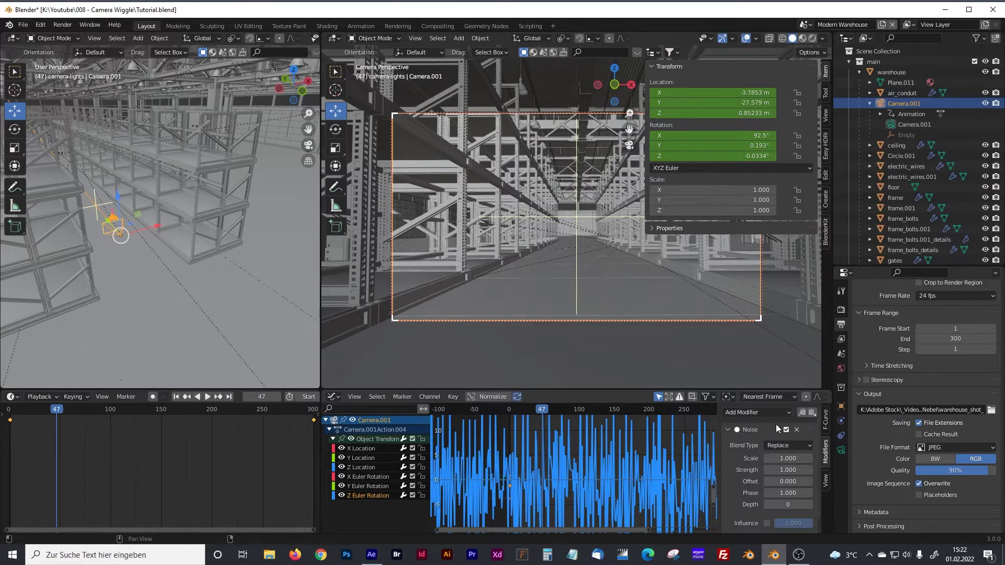
pyautogui.click(797, 429)
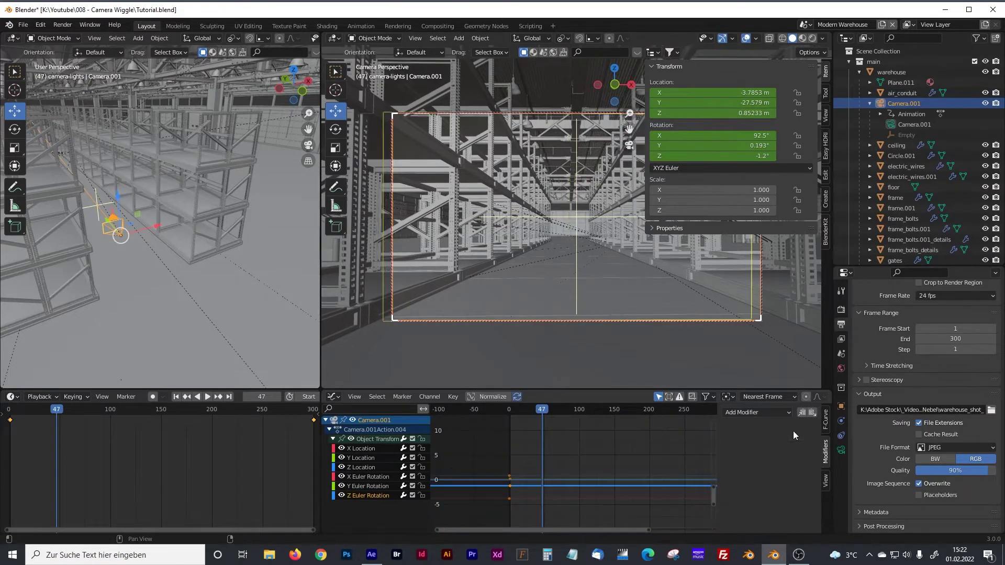
pyautogui.click(366, 466)
pyautogui.click(765, 413)
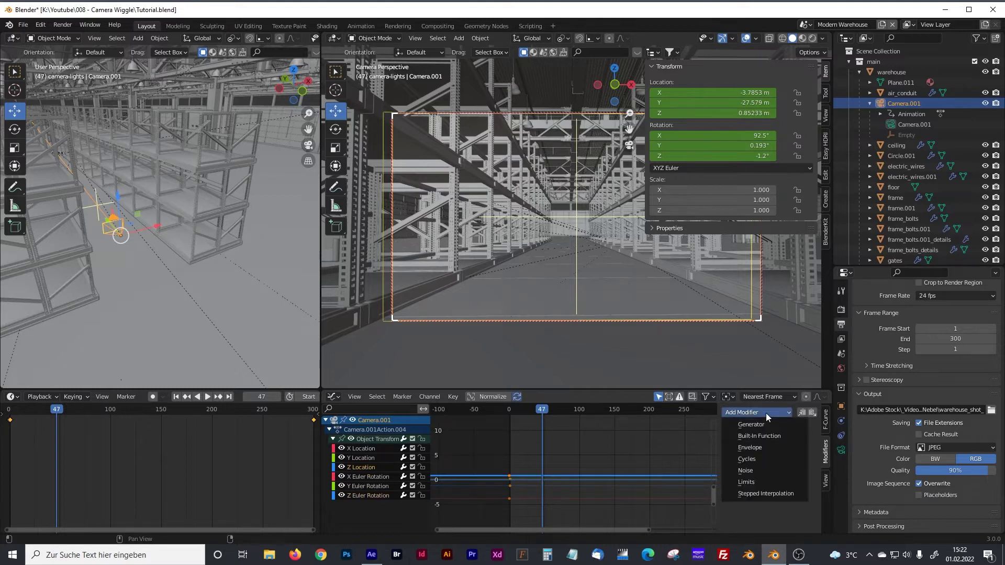
pyautogui.click(746, 471)
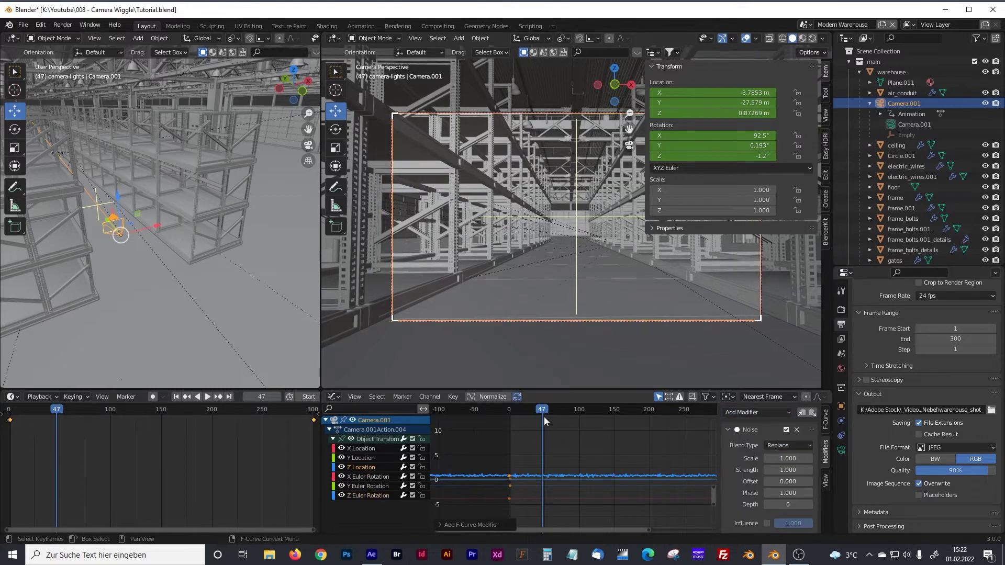
pyautogui.press('space')
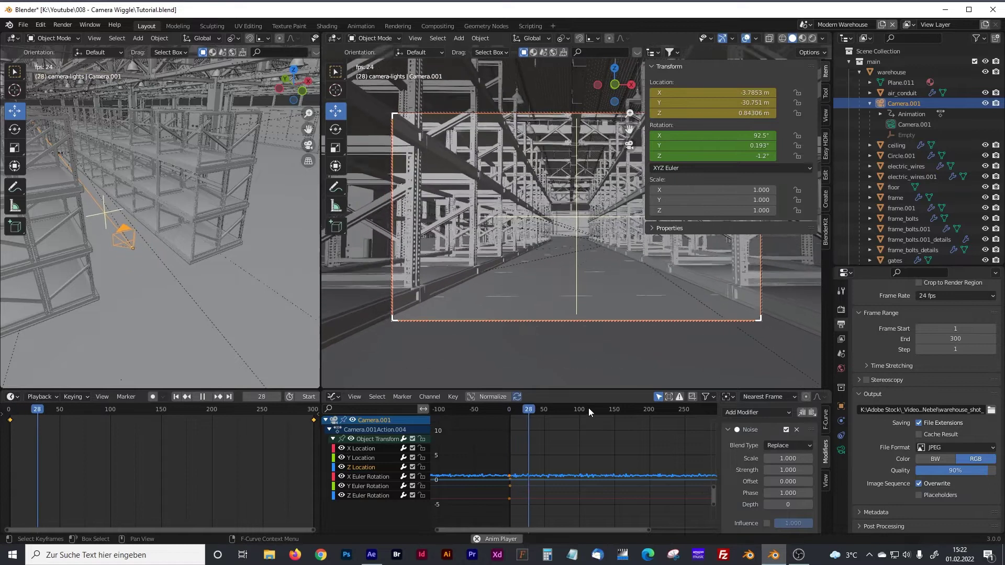
pyautogui.press('space')
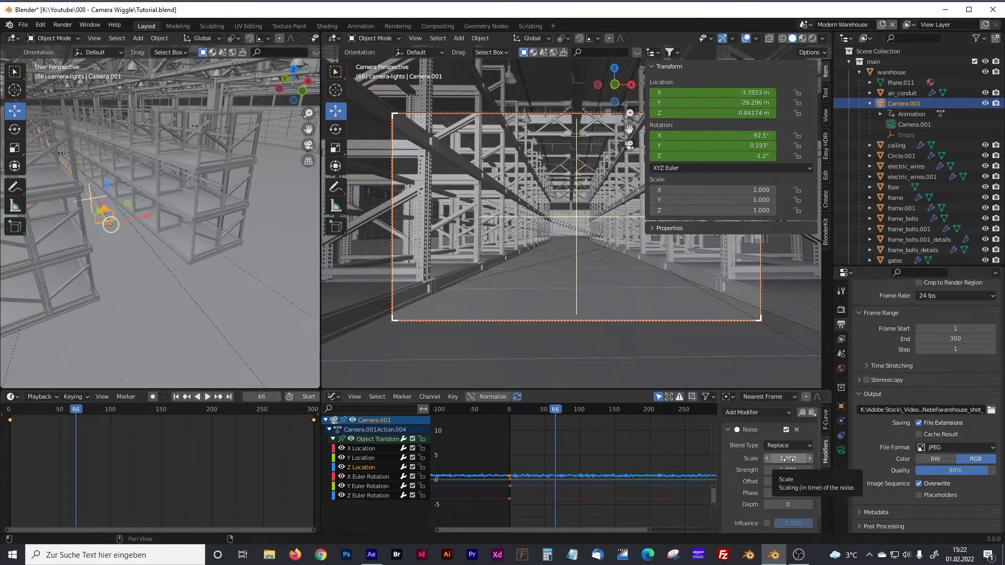
# - Set the Z Location noise to a scale of 15 and a strength of 0.2, and play the animation to check it
pyautogui.moveTo(784, 459); pyautogui.dragTo(921, 459)
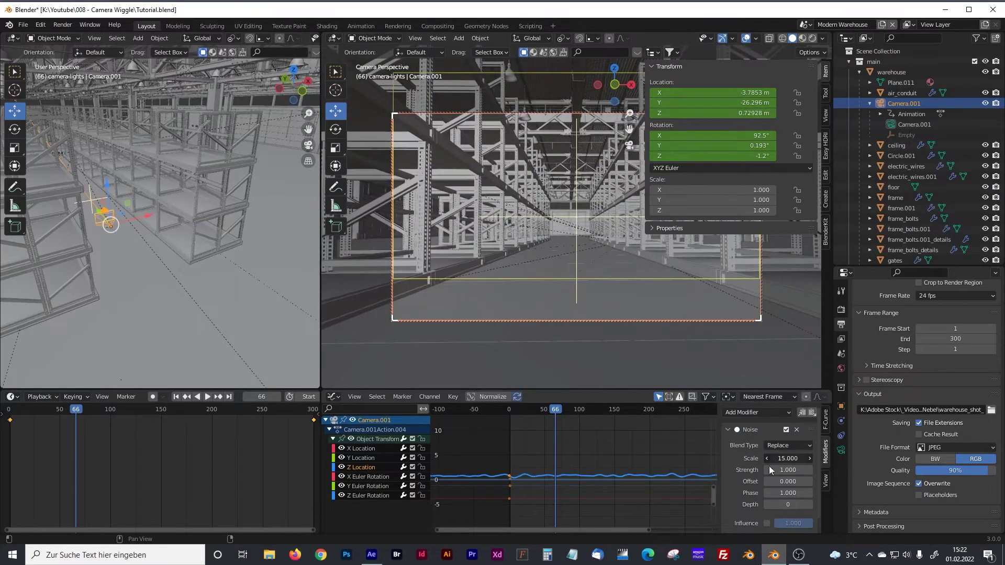
pyautogui.click(787, 470)
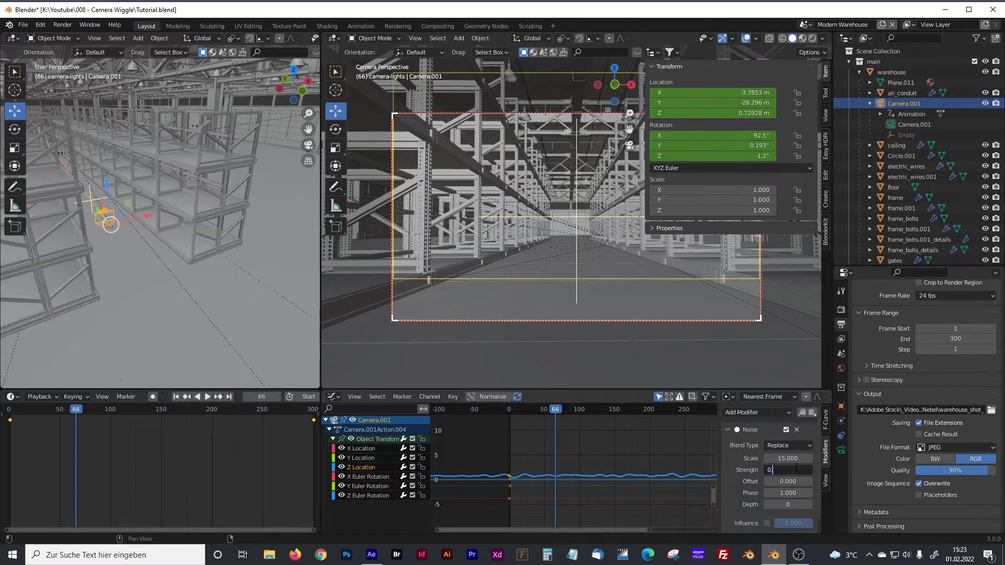
pyautogui.press('Return')
pyautogui.moveTo(602, 415); pyautogui.dragTo(507, 407)
pyautogui.press('space')
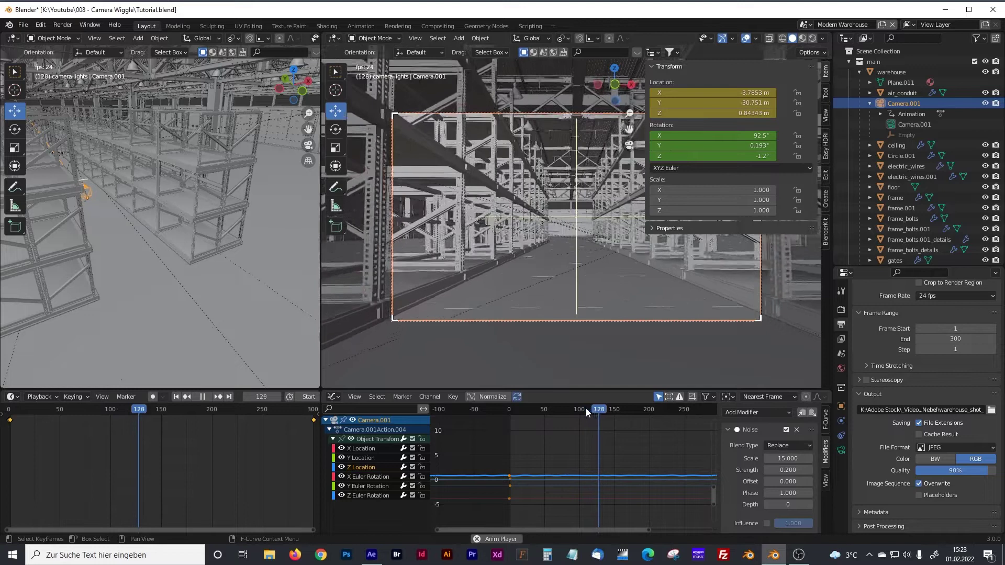
pyautogui.moveTo(586, 408); pyautogui.dragTo(537, 410)
pyautogui.press('space')
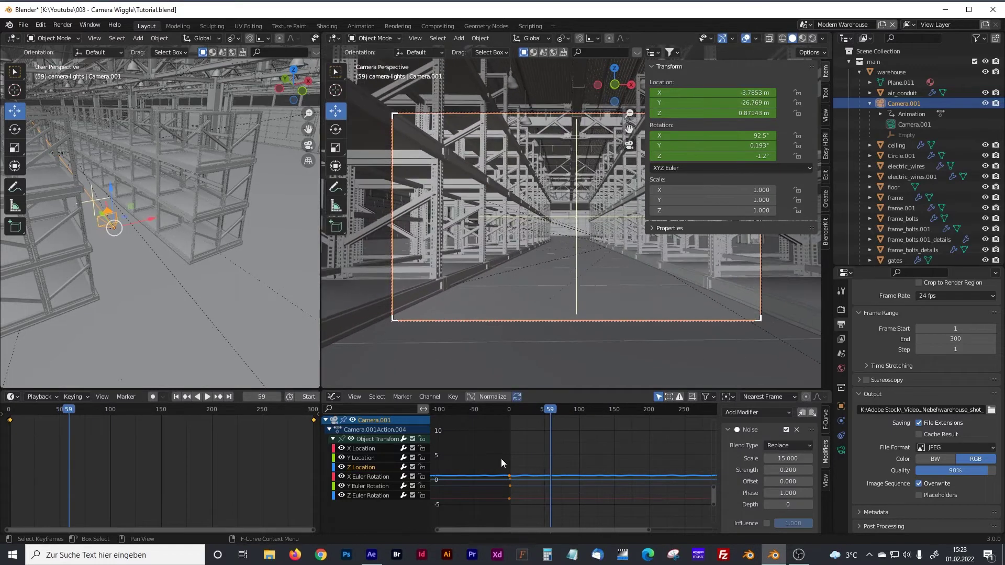
# - Add a Noise modifier to the camera's Y Euler Rotation curve and briefly play the animation
pyautogui.click(366, 486)
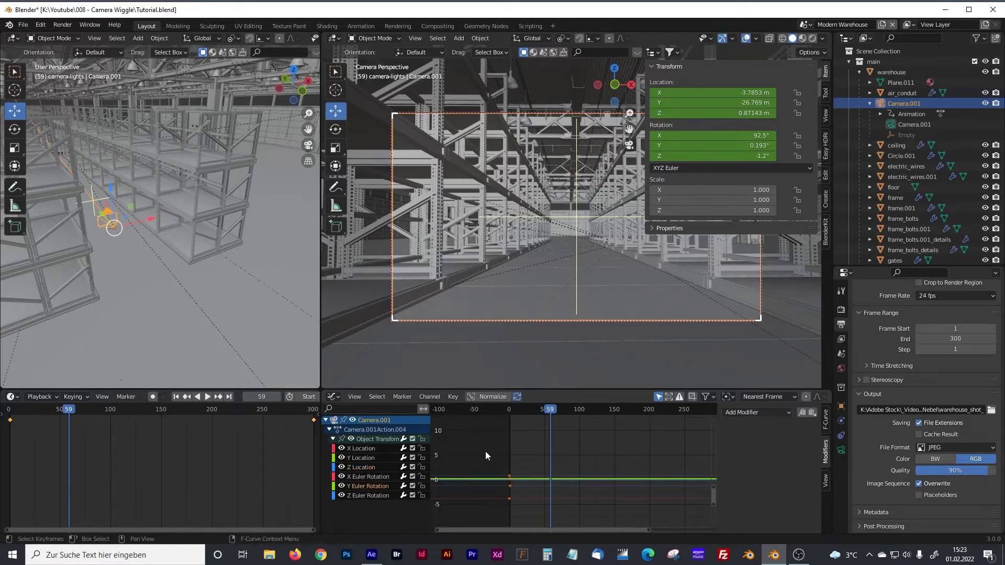
pyautogui.moveTo(550, 410); pyautogui.dragTo(540, 410)
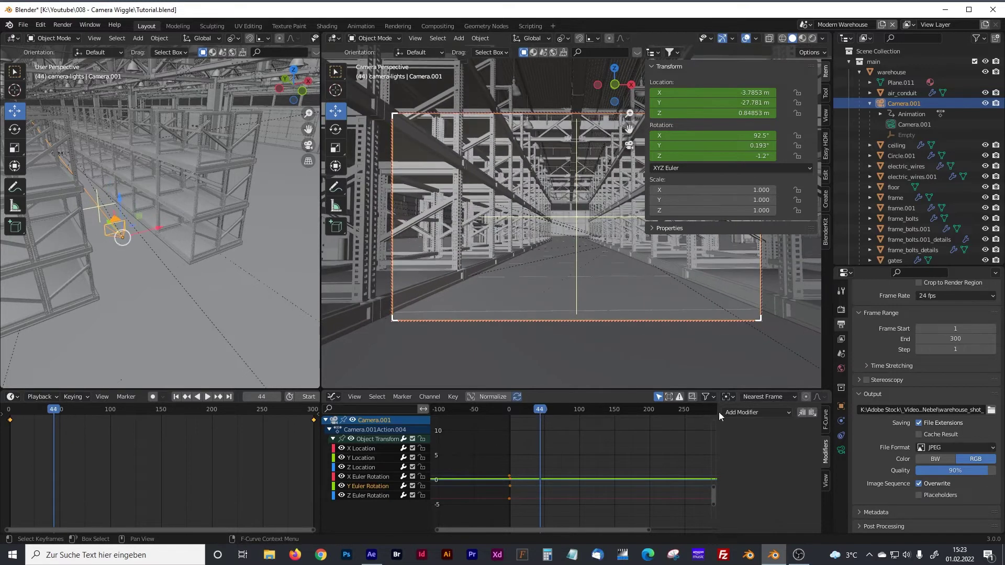
pyautogui.click(744, 413)
pyautogui.click(746, 471)
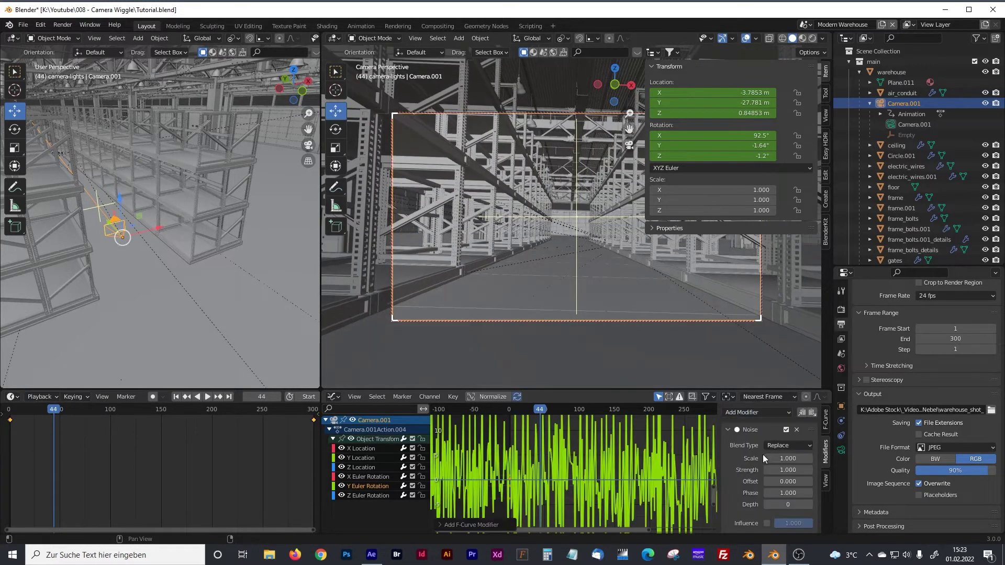
pyautogui.press('space')
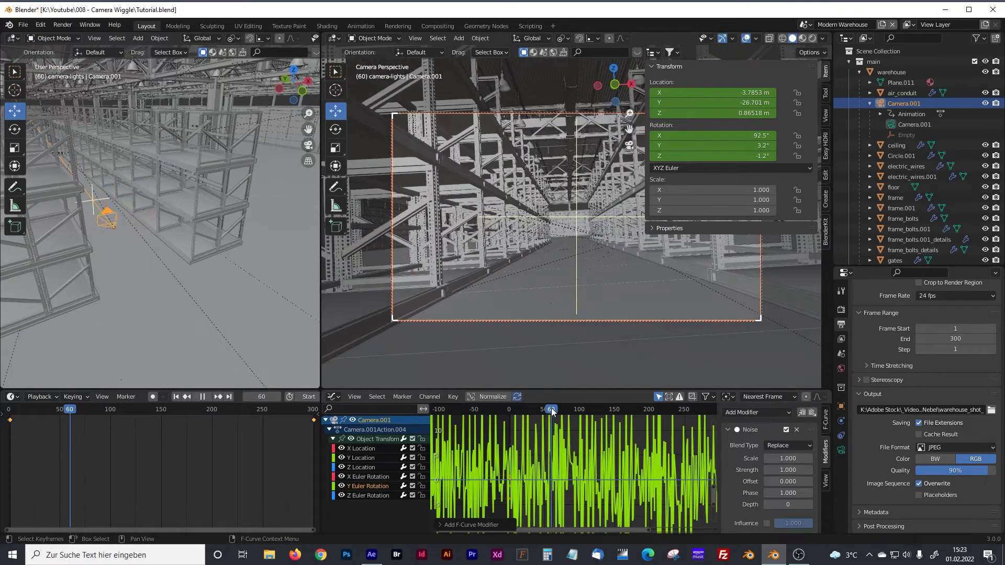
# - Set the Y Euler Rotation noise to a scale of 83 and a strength of 0.2, and play the animation from near the start
pyautogui.moveTo(771, 459); pyautogui.dragTo(804, 458)
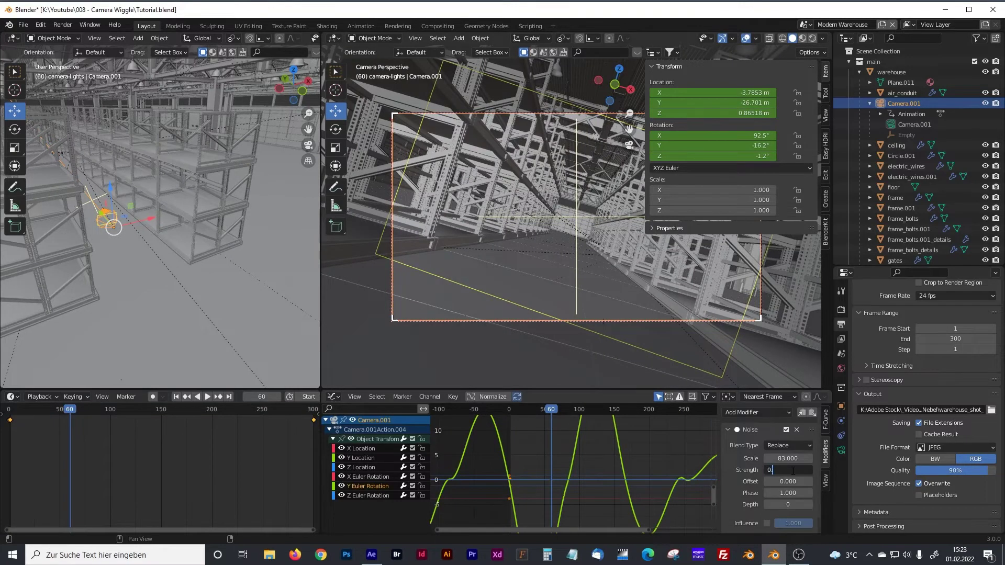
pyautogui.click(793, 471)
pyautogui.write('0.2')
pyautogui.press('Return')
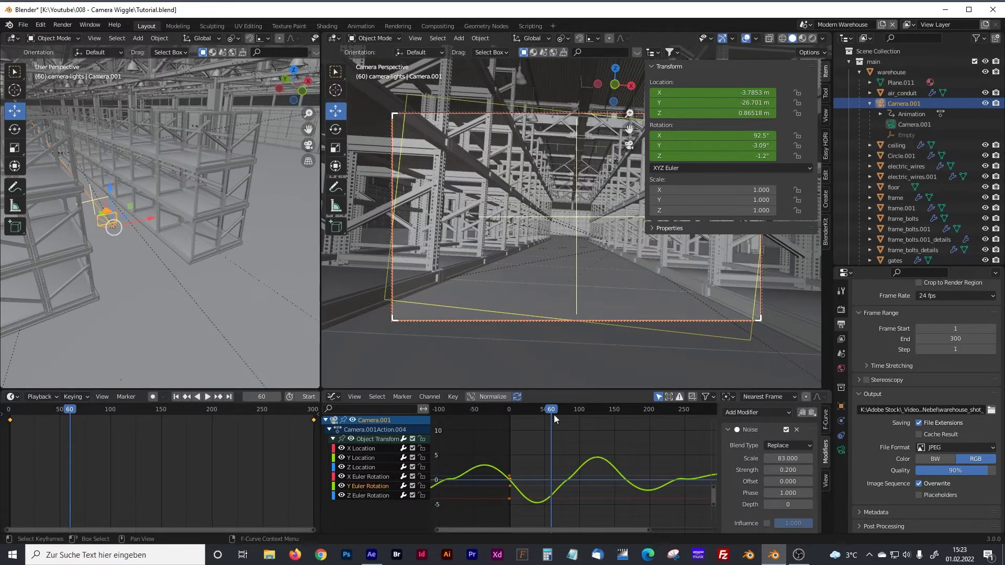
pyautogui.click(523, 410)
pyautogui.press('space')
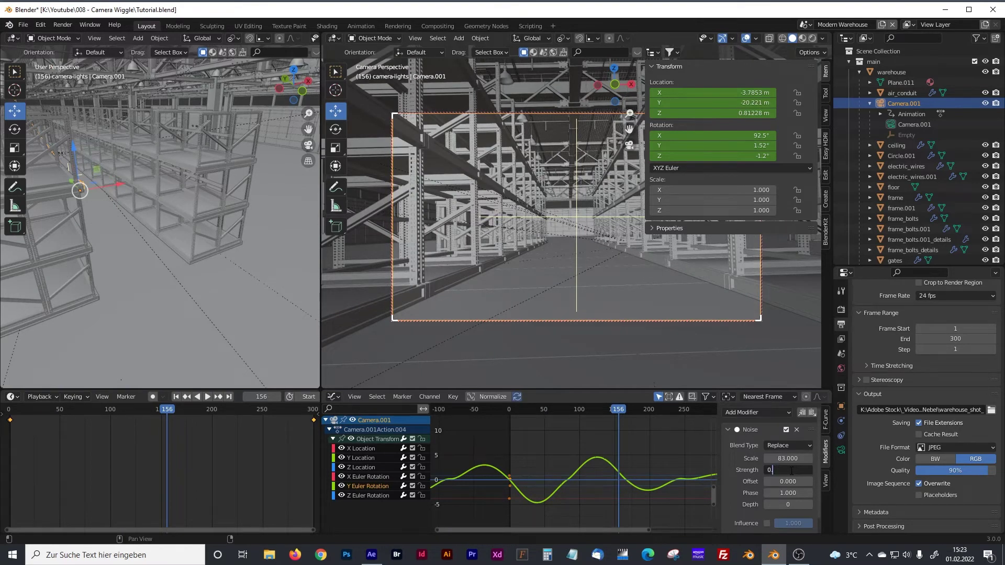
# - Reduce the Y Euler Rotation noise strength to 0.05 and play the animation from the start to check the roll
pyautogui.press('Return')
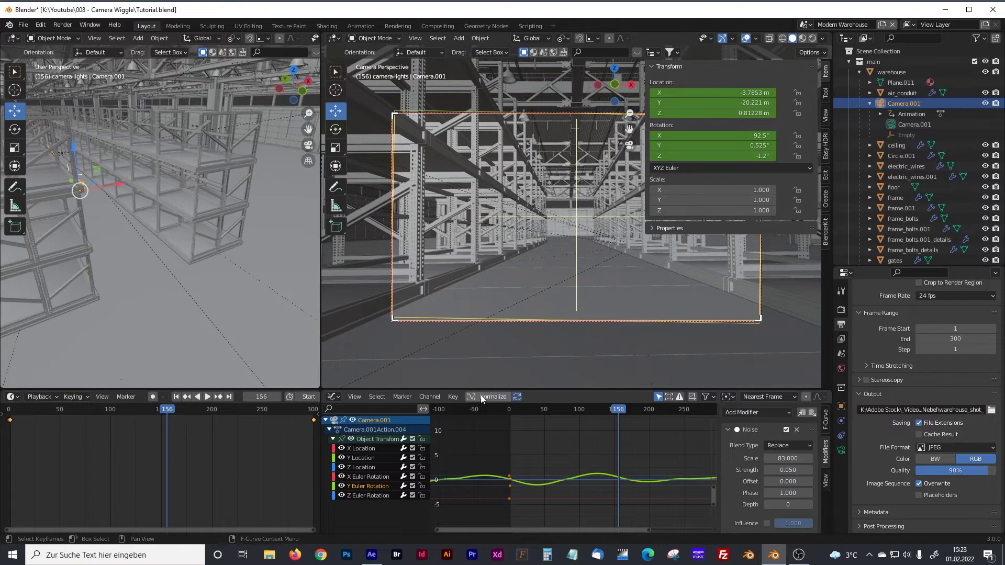
pyautogui.click(511, 409)
pyautogui.press('space')
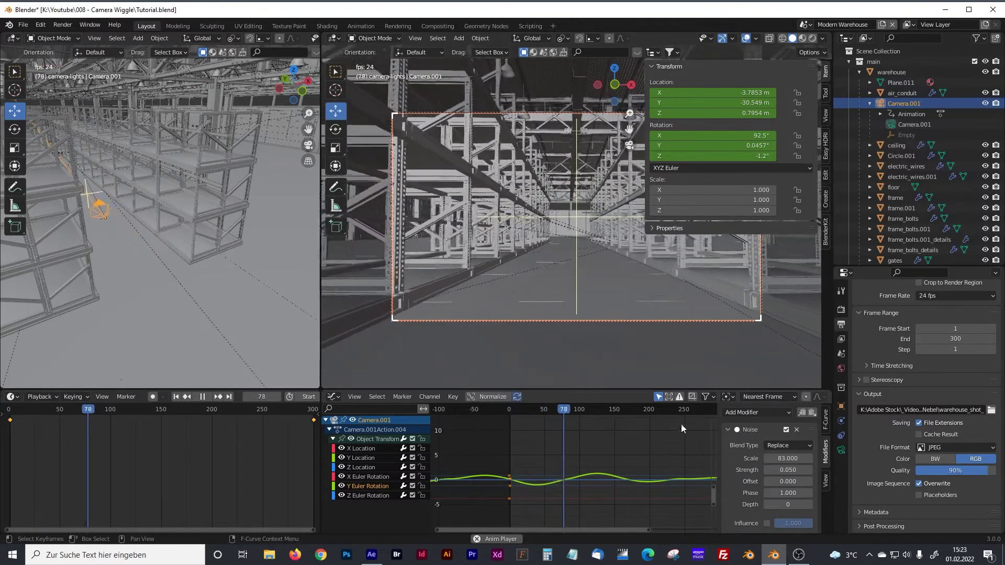
pyautogui.press('space')
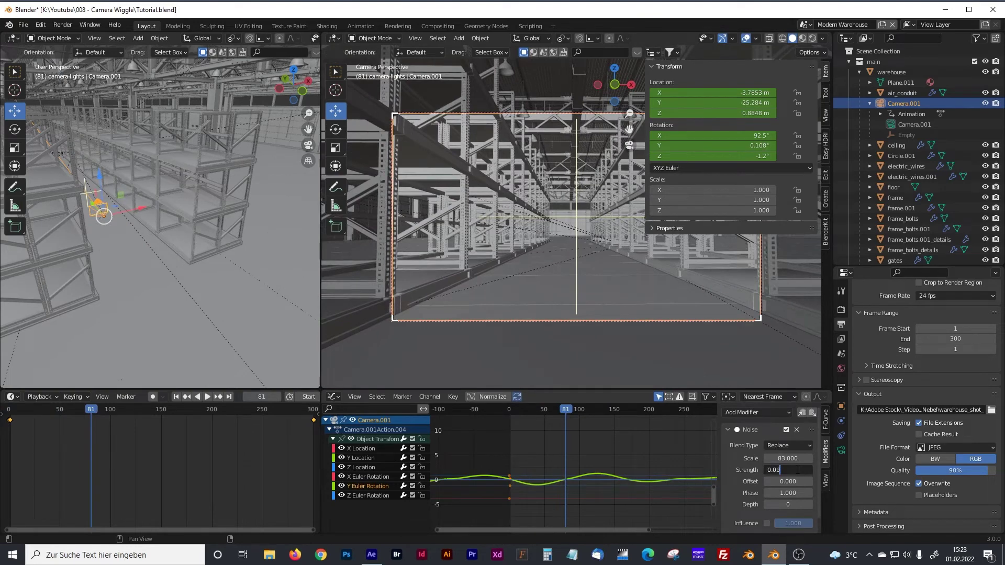
# - Set the Y Euler Rotation noise strength to 0.09 and play the animation with the camera viewport's sidebar hidden
pyautogui.click(514, 410)
pyautogui.press('space')
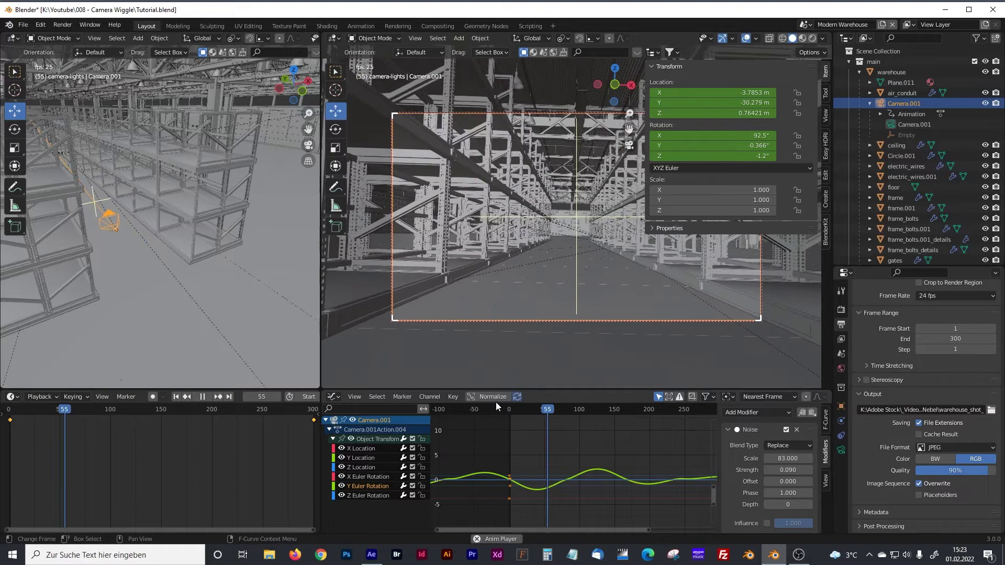
pyautogui.press('n')
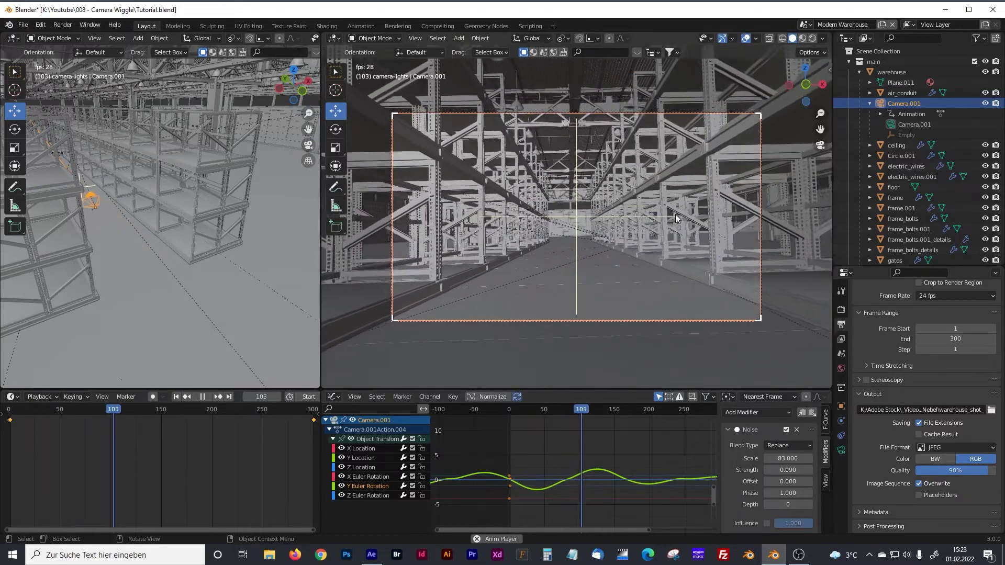